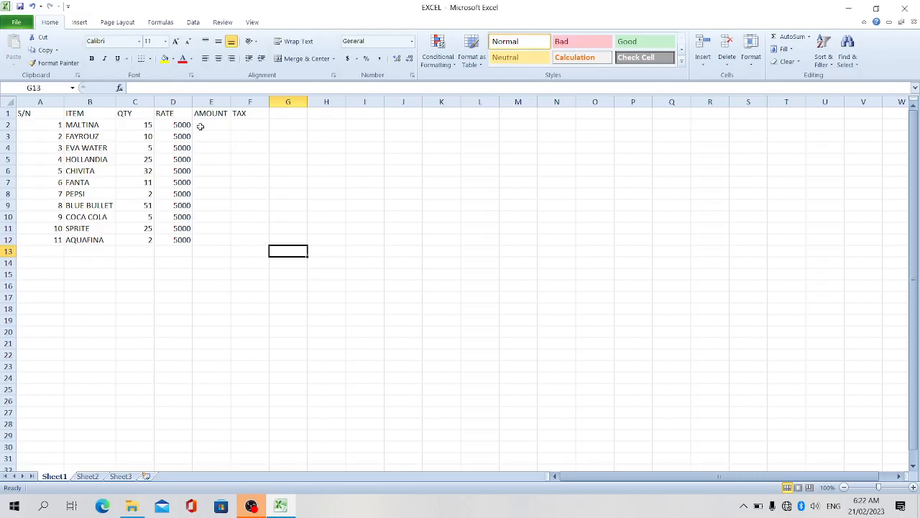
# Step: Calculate MALTINA's amount in E2 by multiplying its quantity by its rate with =C2*D2
pyautogui.click(204, 126)
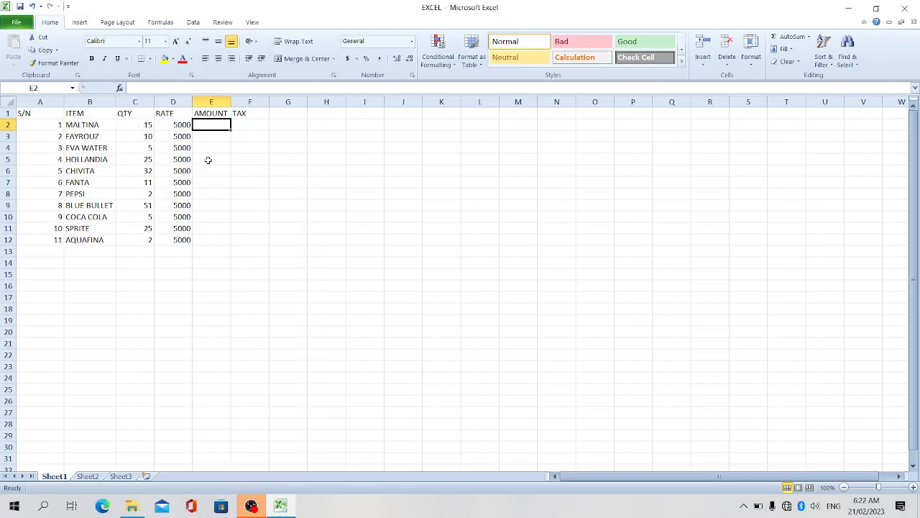
pyautogui.write('=')
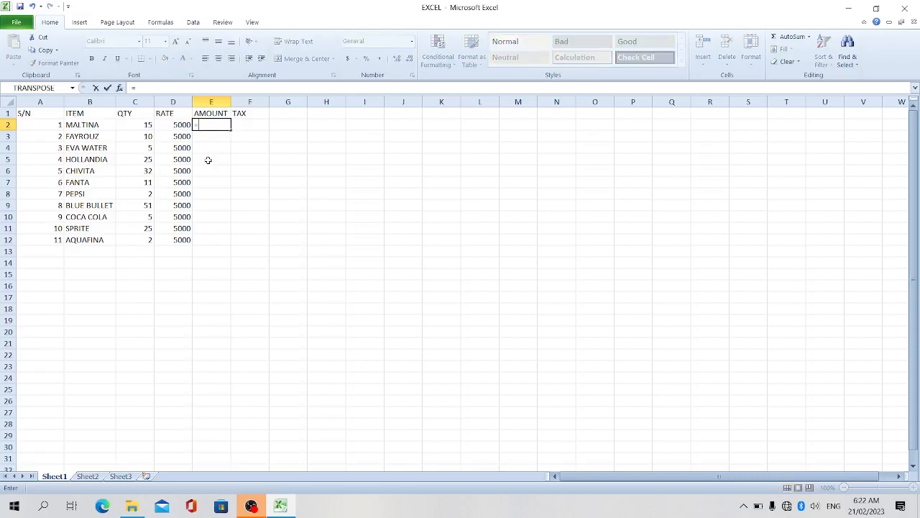
pyautogui.click(144, 123)
pyautogui.write('*')
pyautogui.click(168, 124)
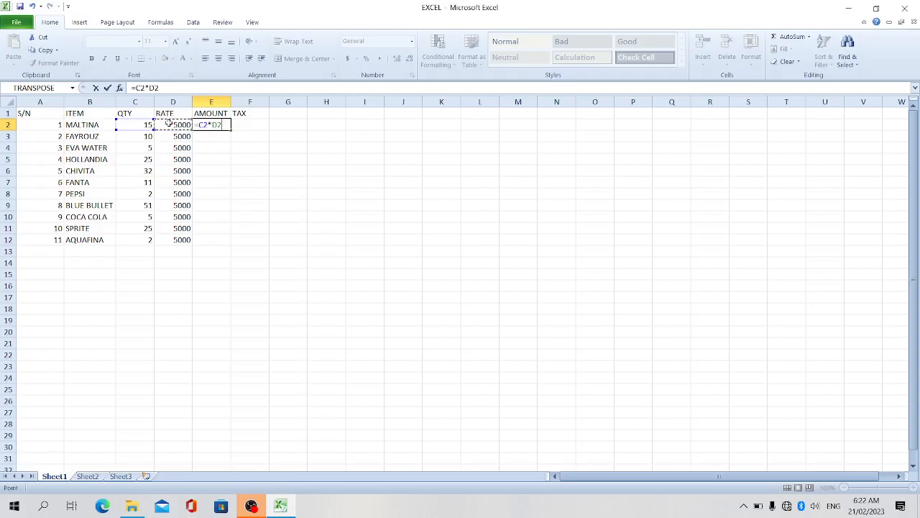
pyautogui.press('Return')
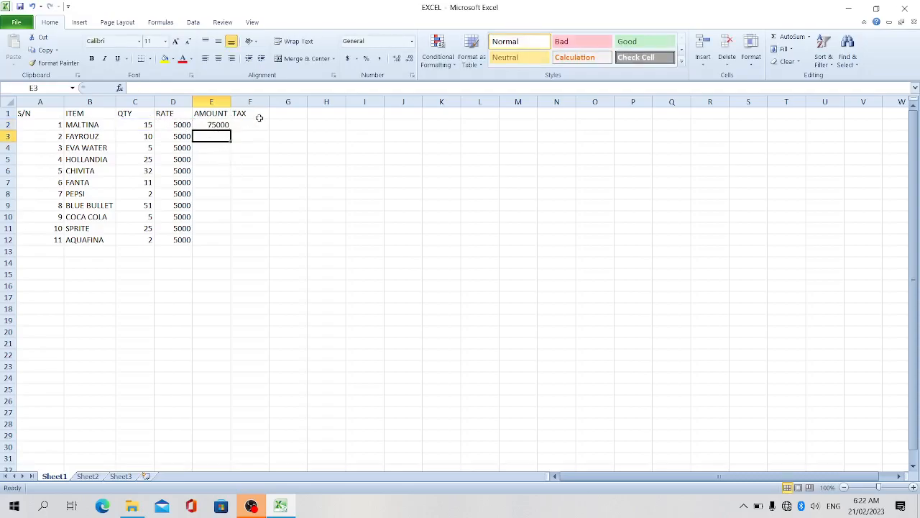
# Step: Try a quantity of 25 for MALTINA in C2 to test the amount formula, and undo the change
pyautogui.click(213, 125)
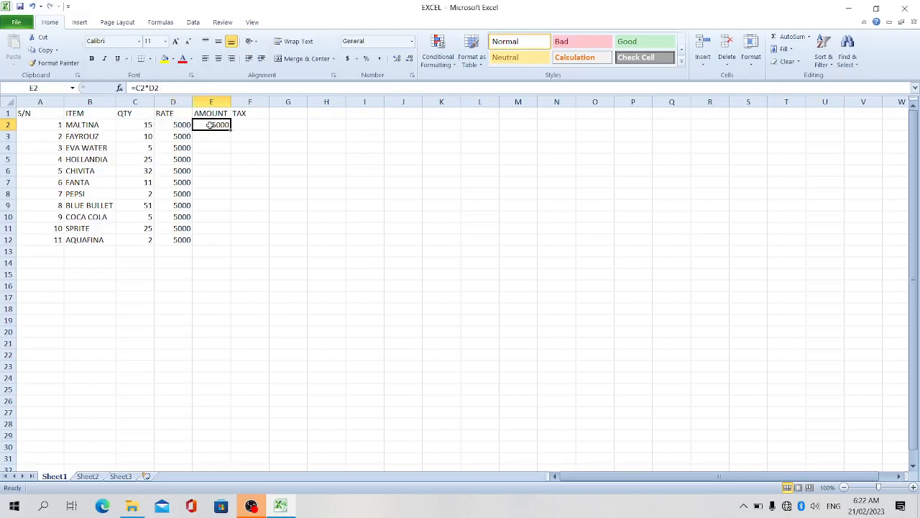
pyautogui.click(145, 125)
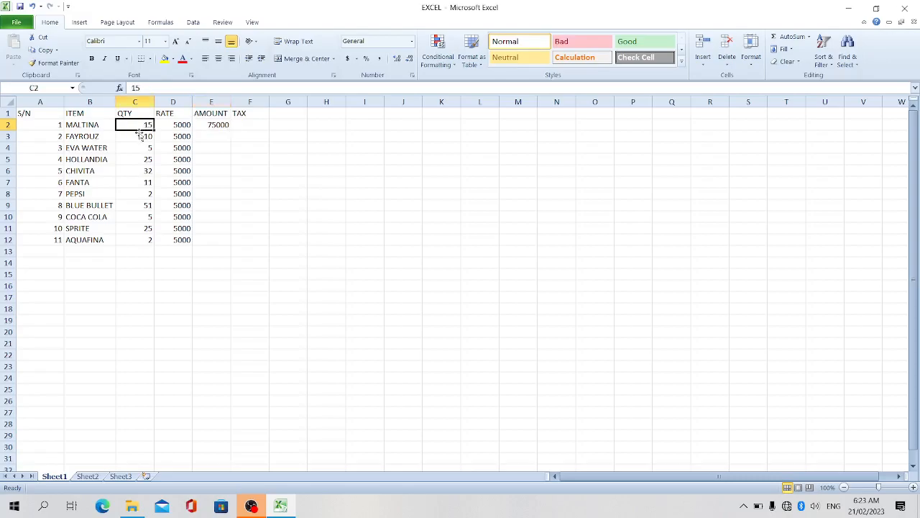
pyautogui.write('2')
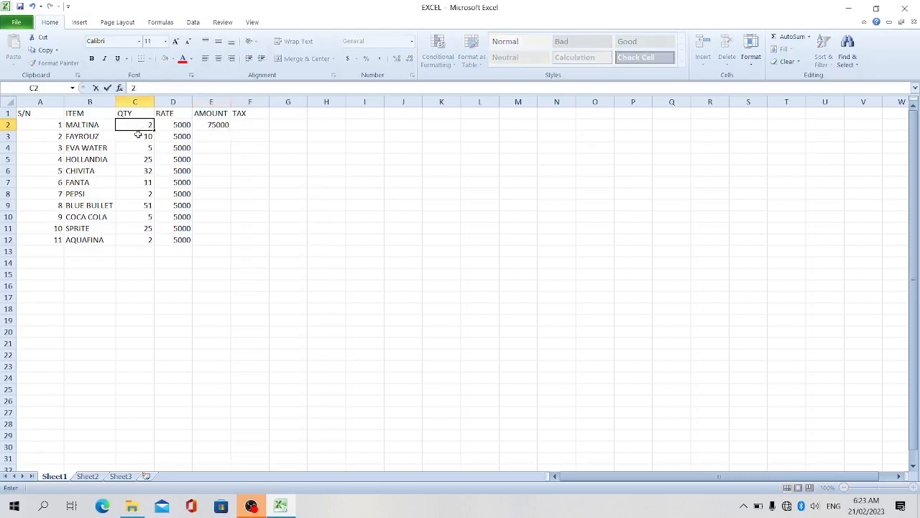
pyautogui.write('5')
pyautogui.press('Return')
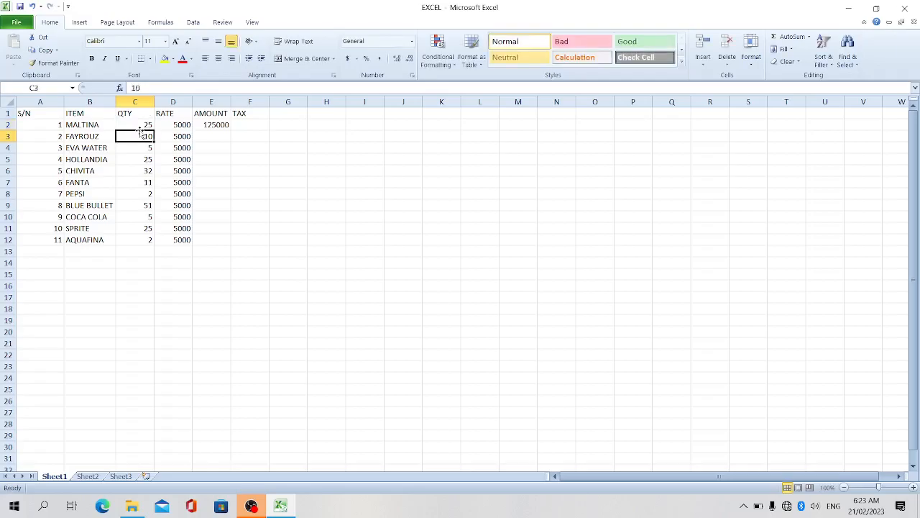
pyautogui.hotkey('ctrl', 'z')
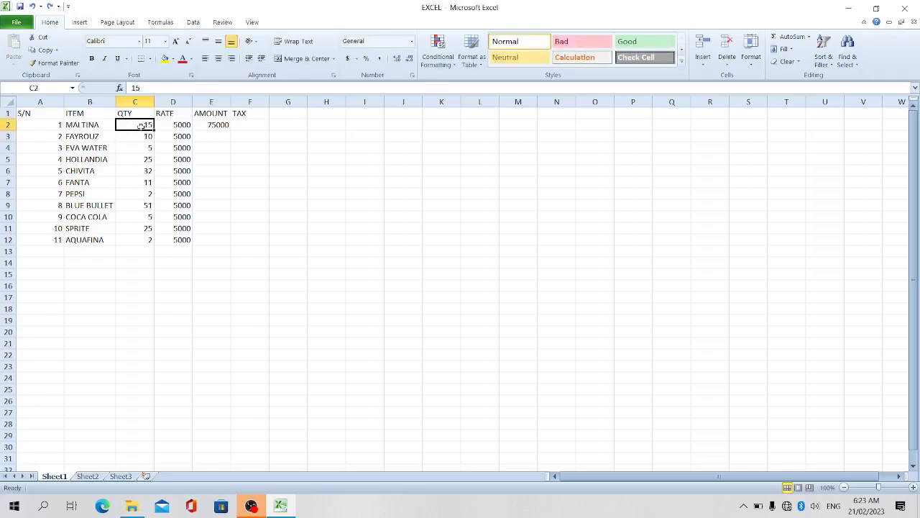
pyautogui.click(322, 201)
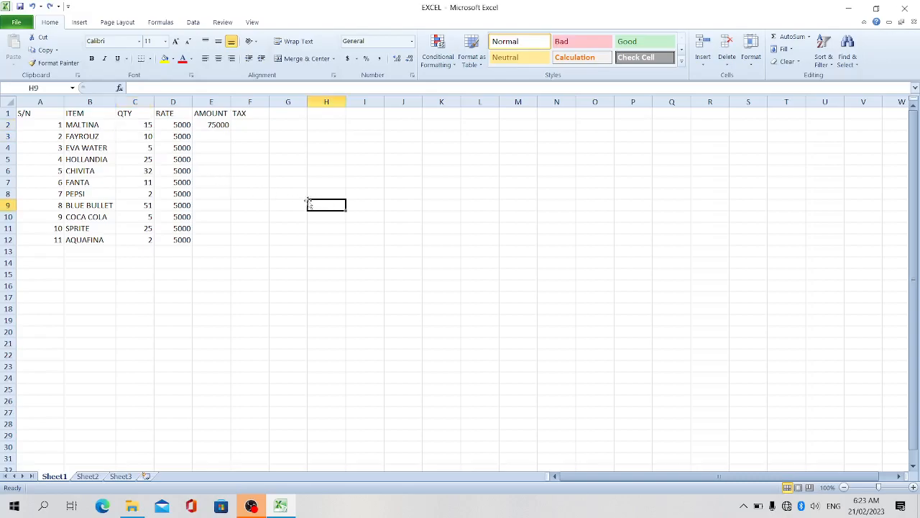
# Step: Fill the AMOUNT formula from E2 down through E12 for all remaining items
pyautogui.click(214, 124)
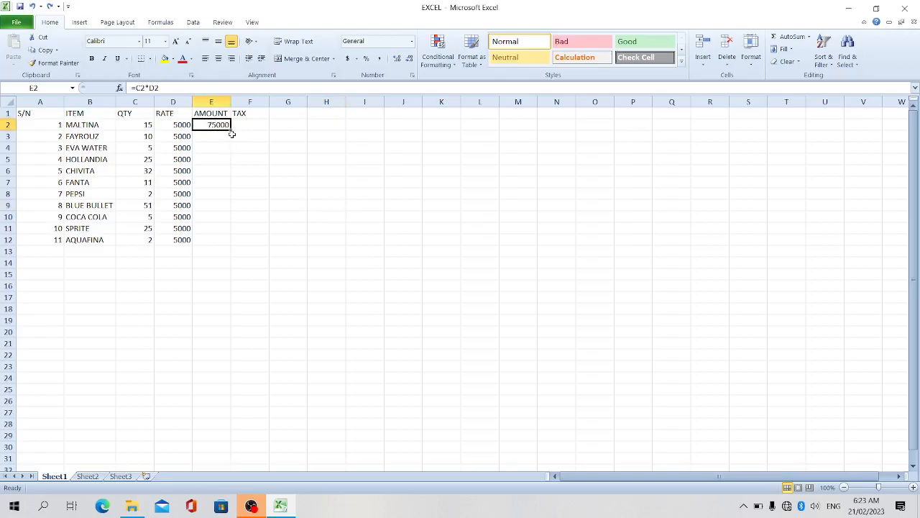
pyautogui.moveTo(231, 131); pyautogui.dragTo(226, 240)
pyautogui.click(317, 217)
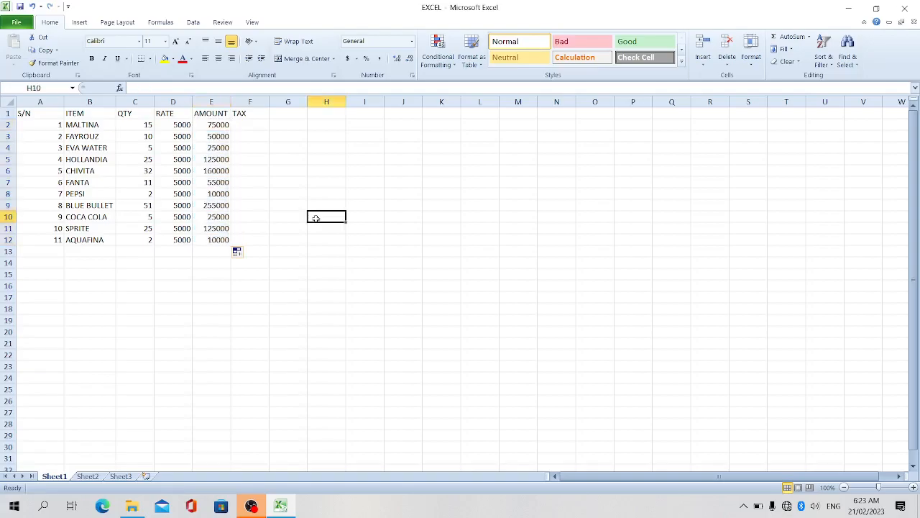
# Step: Enter the tax rate .075 in cell G1, beside the TAX heading
pyautogui.click(287, 115)
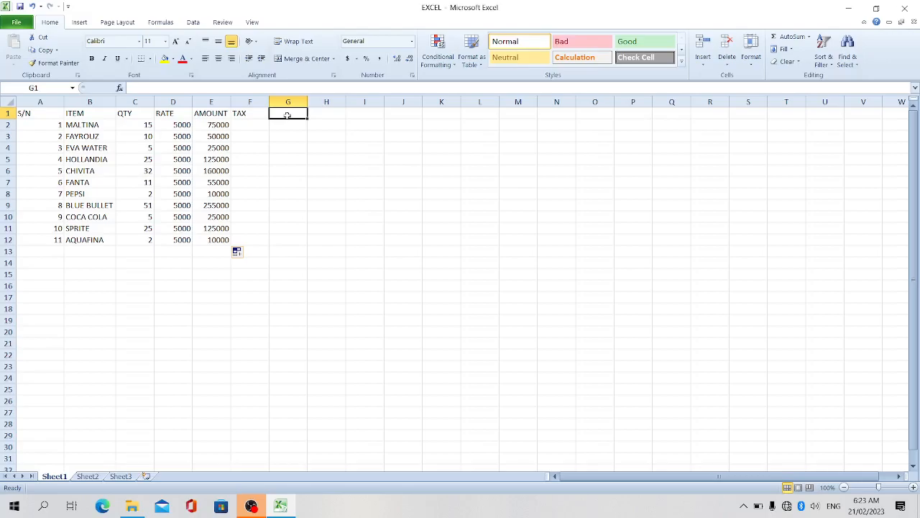
pyautogui.write('=')
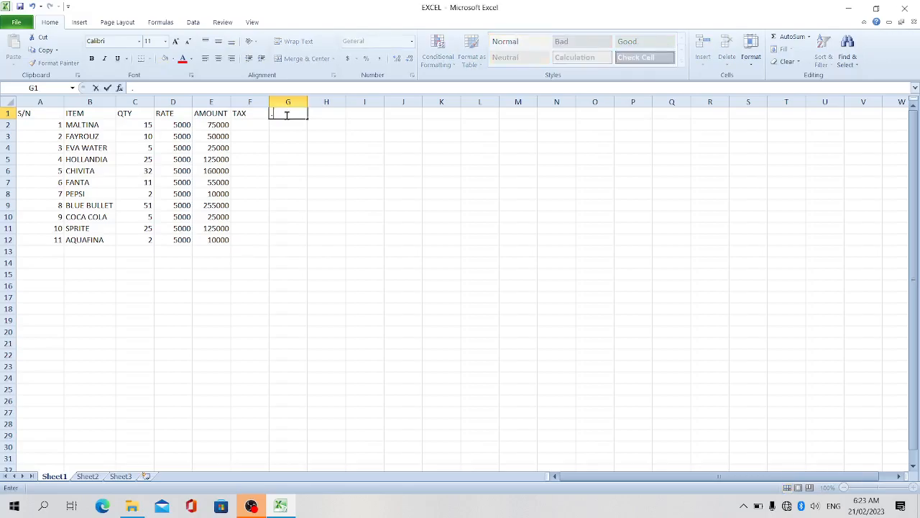
pyautogui.write('075')
pyautogui.click(304, 170)
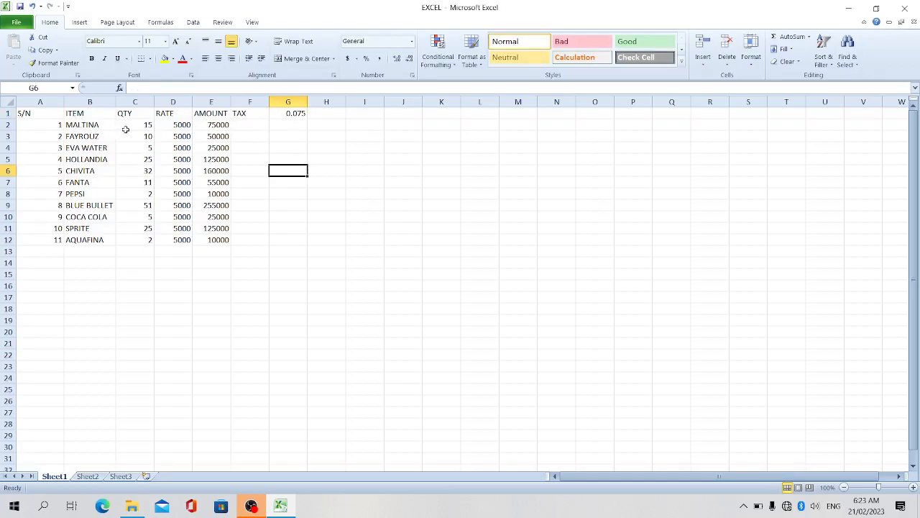
# Step: Calculate MALTINA's tax in F2 by multiplying its amount by the tax rate with =E2*G1
pyautogui.click(253, 123)
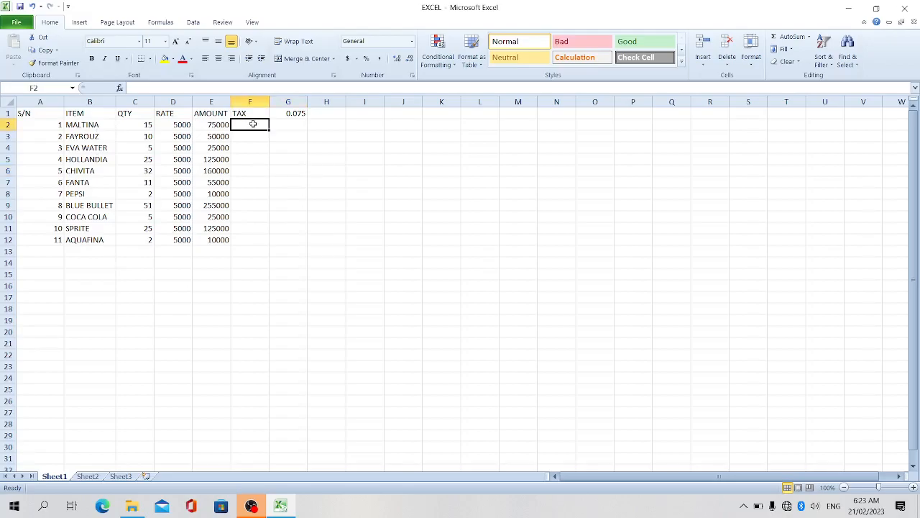
pyautogui.write('=')
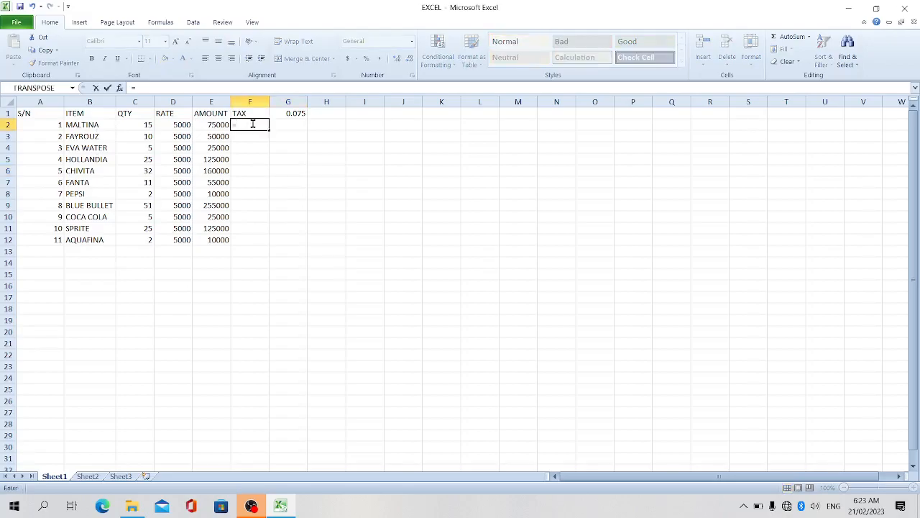
pyautogui.click(210, 125)
pyautogui.write('*')
pyautogui.click(287, 114)
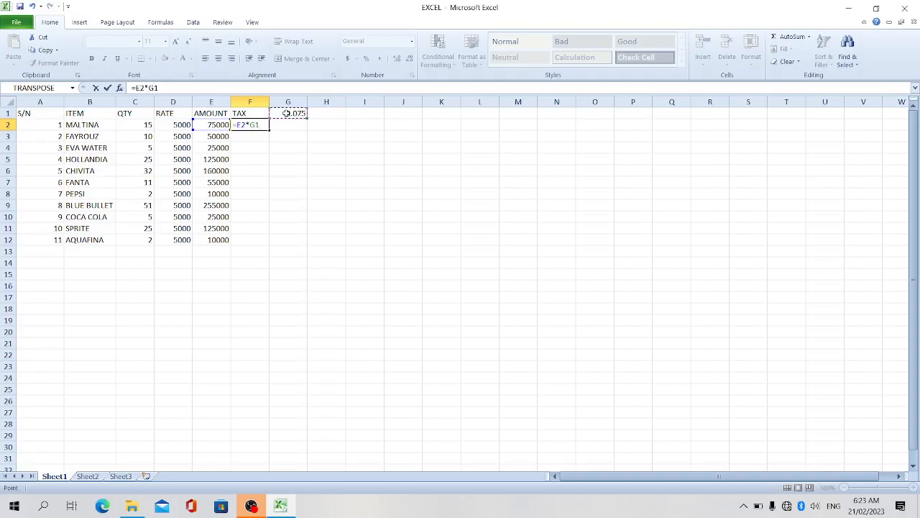
pyautogui.press('Return')
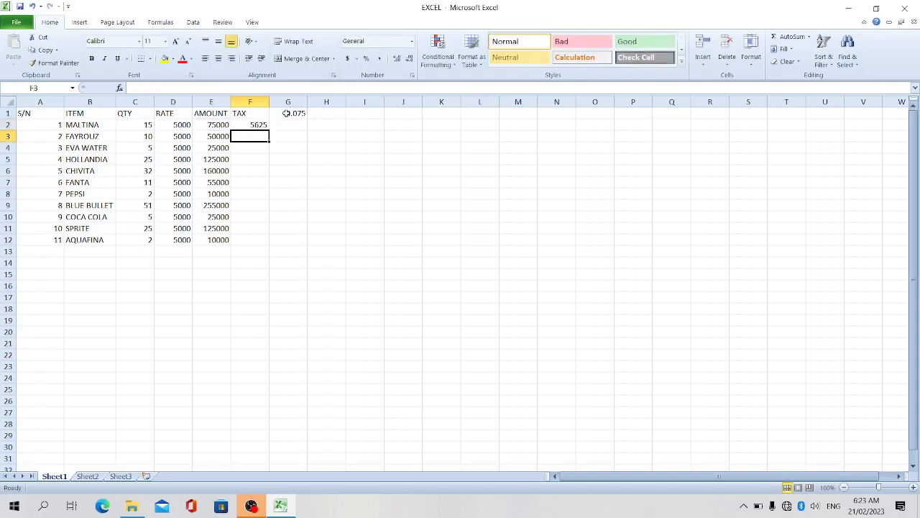
# Step: Fill the =E2*G1 tax formula from F2 down through F12
pyautogui.click(252, 124)
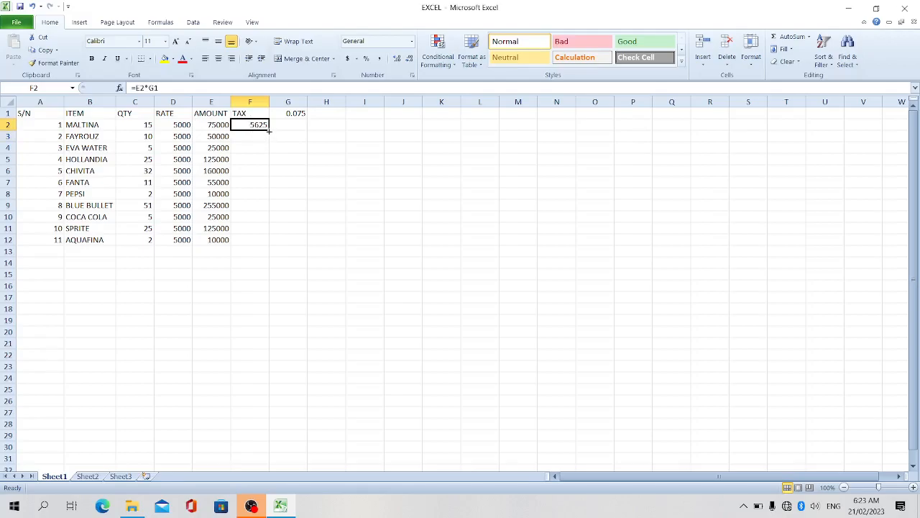
pyautogui.moveTo(269, 130); pyautogui.dragTo(251, 240)
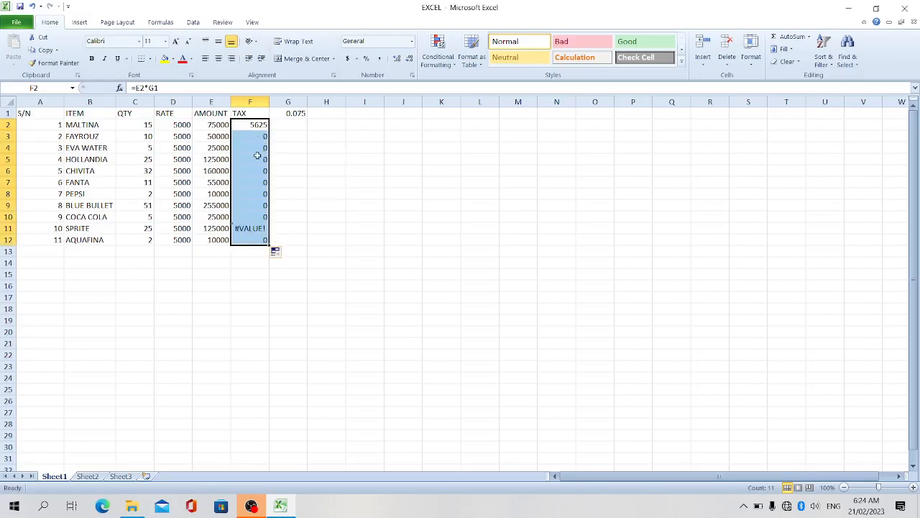
pyautogui.click(300, 228)
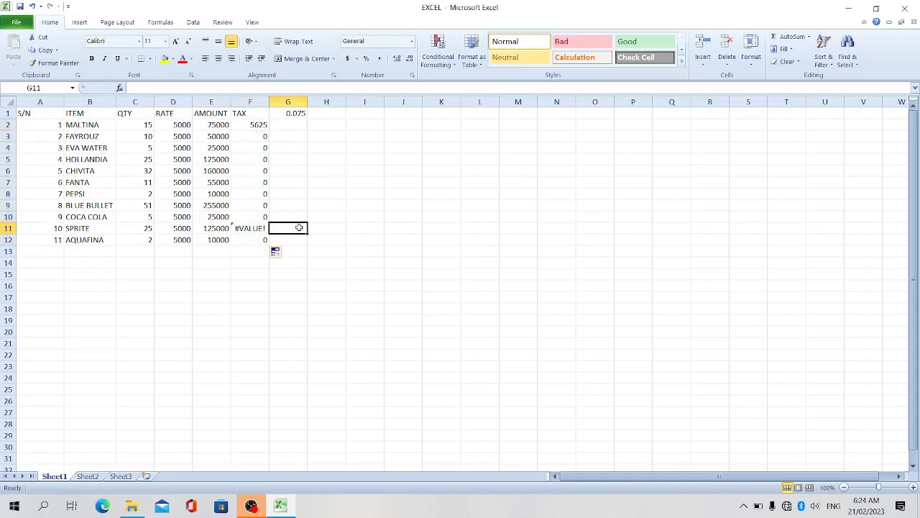
# Step: Examine the tax formulas in F2 and F3 and the amount and rate cells they refer to
pyautogui.click(258, 123)
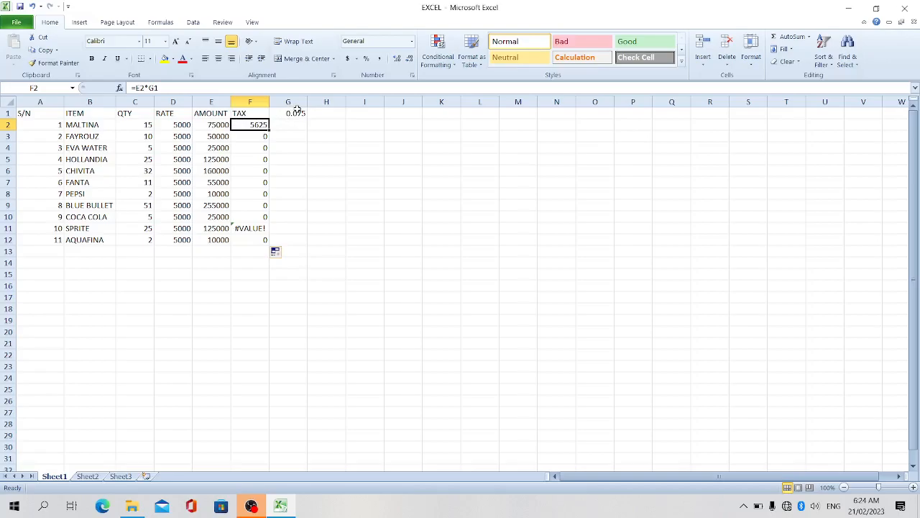
pyautogui.click(217, 125)
pyautogui.click(280, 112)
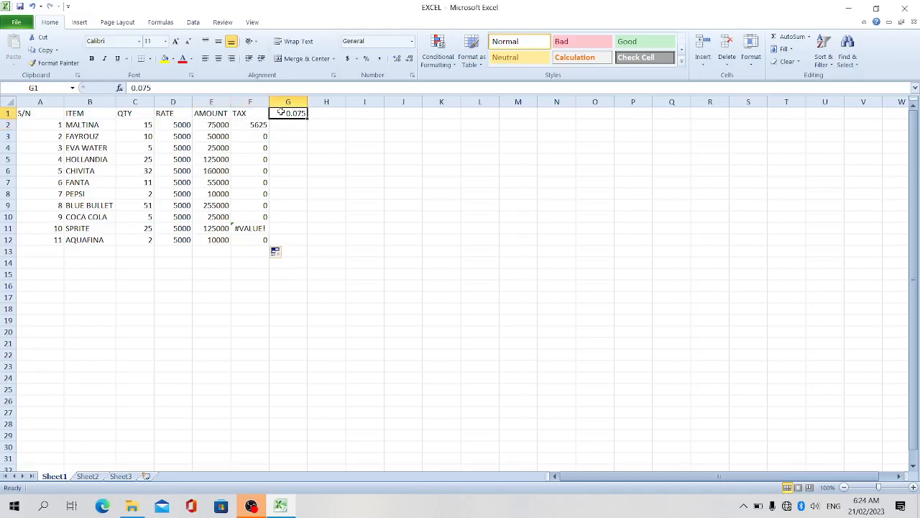
pyautogui.click(261, 136)
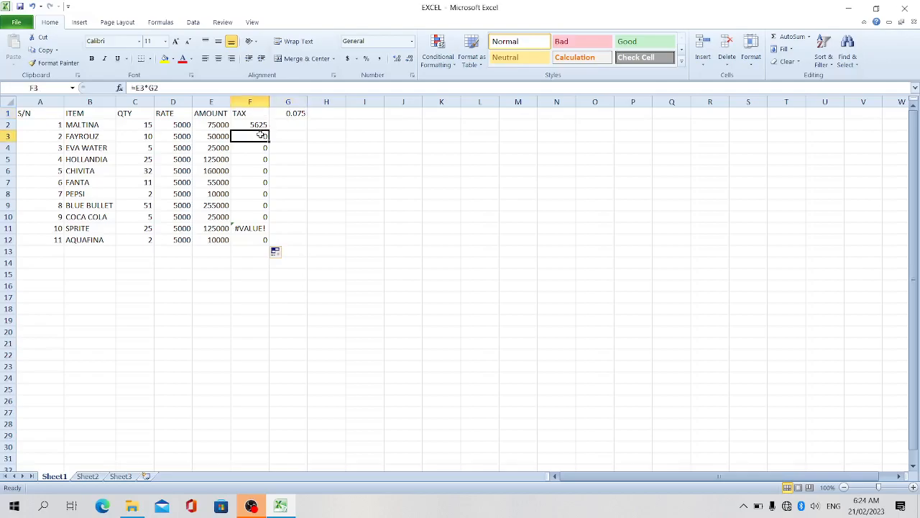
pyautogui.click(219, 137)
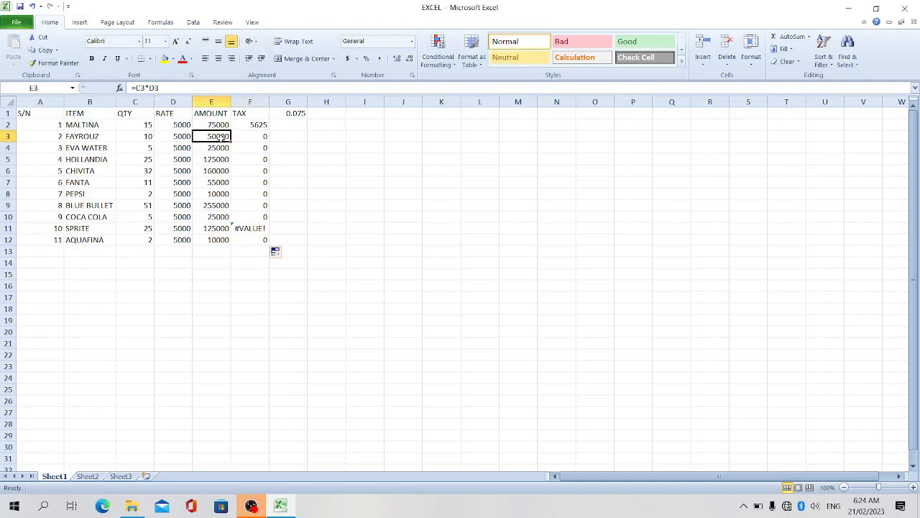
pyautogui.click(285, 126)
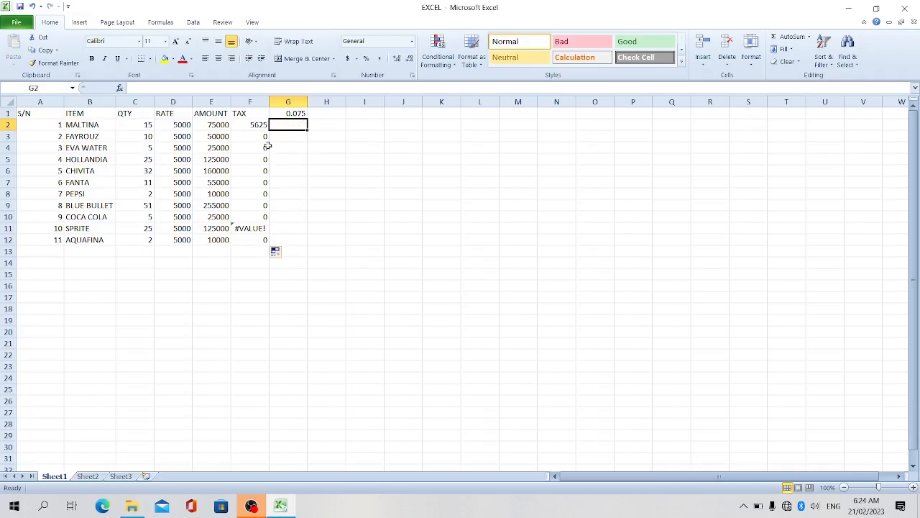
pyautogui.click(253, 123)
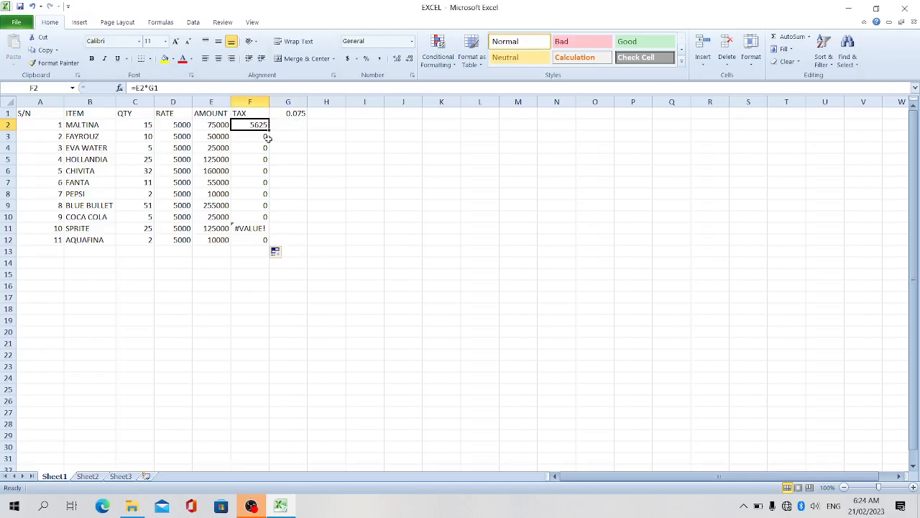
pyautogui.click(297, 113)
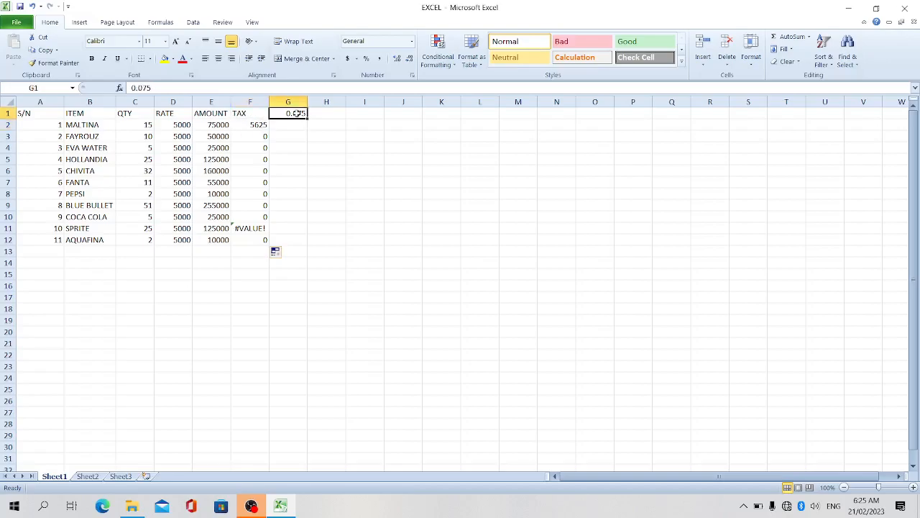
# Step: Make the tax rate reference in F2 absolute so that the formula reads =E2*$G$1
pyautogui.click(257, 127)
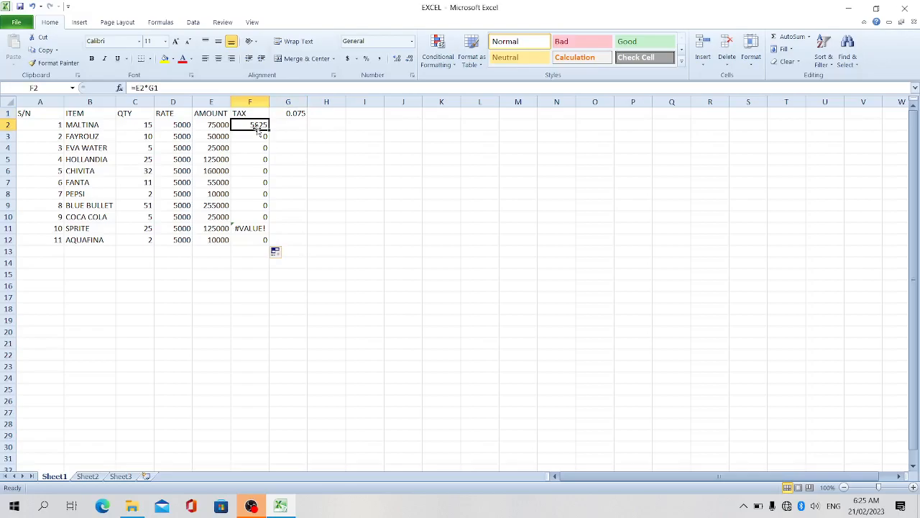
pyautogui.click(171, 86)
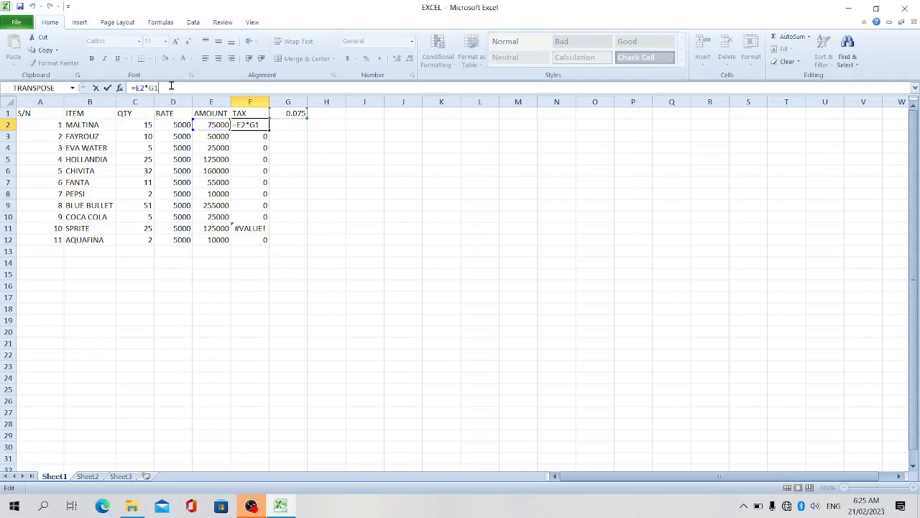
pyautogui.click(150, 88)
pyautogui.write('$')
pyautogui.click(158, 87)
pyautogui.write('$')
pyautogui.press('Return')
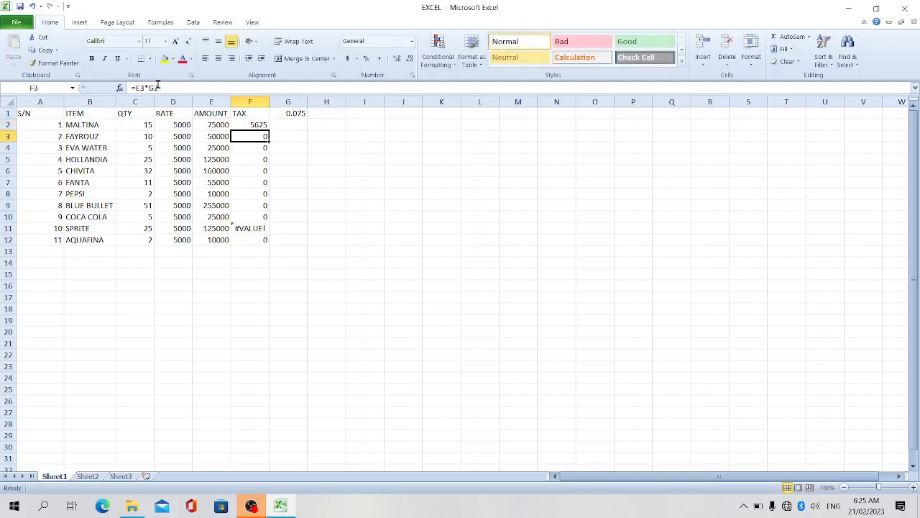
# Step: Fill the absolute-reference tax formula from F2 down through F12, and undo the fill
pyautogui.click(263, 126)
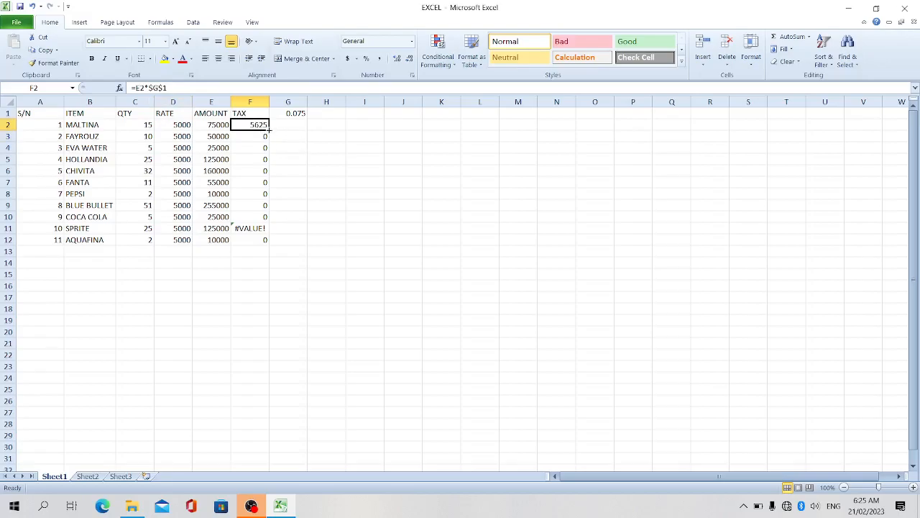
pyautogui.moveTo(269, 130); pyautogui.dragTo(256, 241)
pyautogui.click(364, 238)
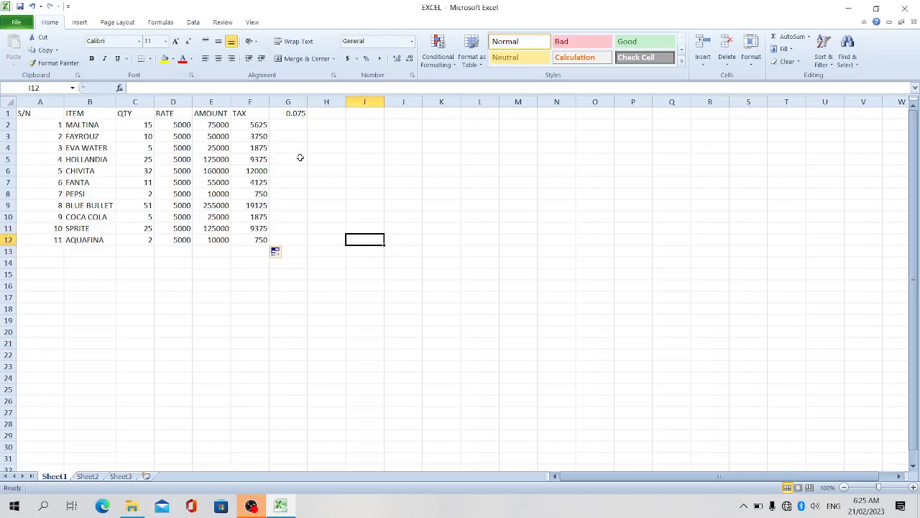
pyautogui.hotkey('ctrl', 'z')
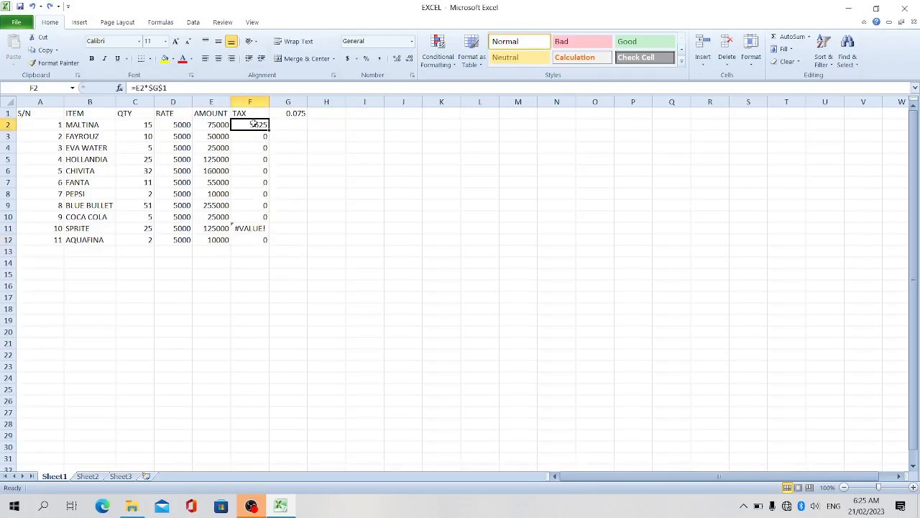
# Step: Undo the last edit of the F2 formula, then cycle its G1 reference through the reference types, ending on =E2*$G$1
pyautogui.hotkey('ctrl', 'z')
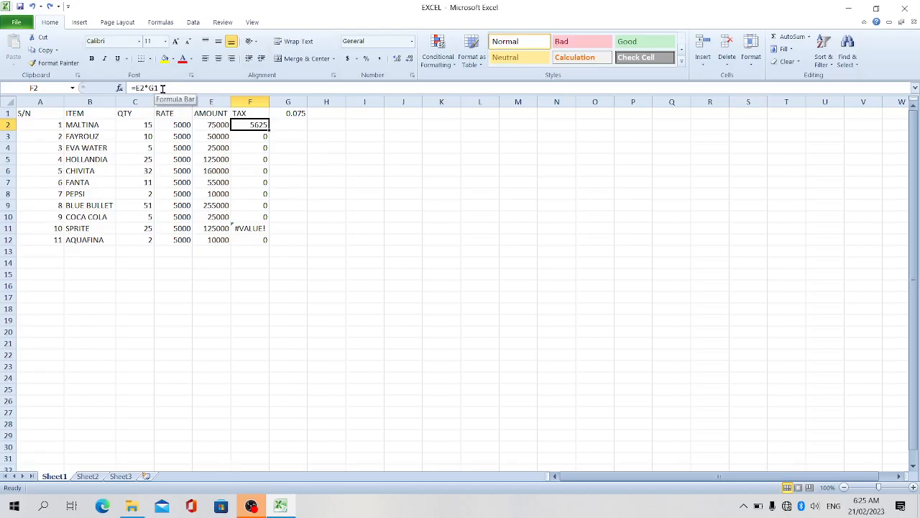
pyautogui.click(160, 88)
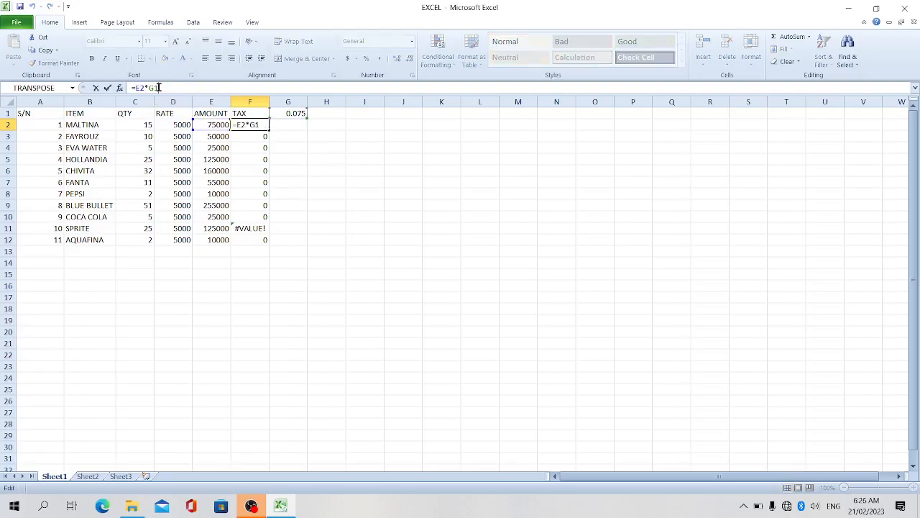
pyautogui.press('F4')
pyautogui.press('F4')
pyautogui.press('F4')
pyautogui.press('F4')
pyautogui.click(192, 87)
pyautogui.press('F4')
pyautogui.press('F4')
pyautogui.press('F4')
pyautogui.press('F4')
pyautogui.press('F4')
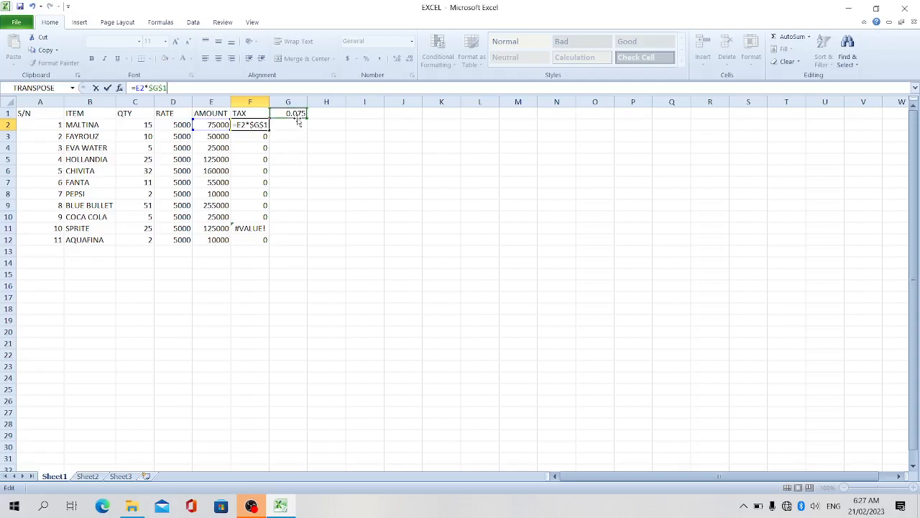
pyautogui.press('Return')
# Step: Fill the absolute-reference tax formula =E2*$G$1 from F2 down through F12
pyautogui.click(255, 125)
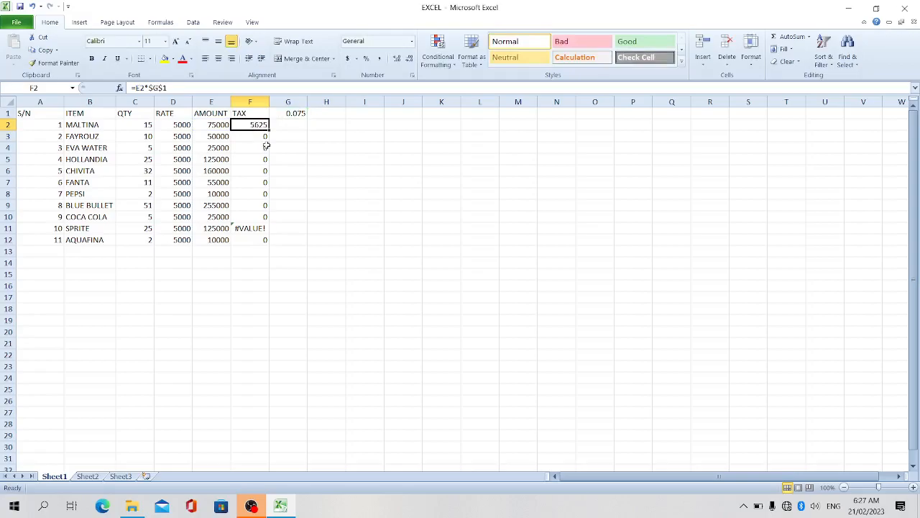
pyautogui.moveTo(269, 125); pyautogui.dragTo(281, 243)
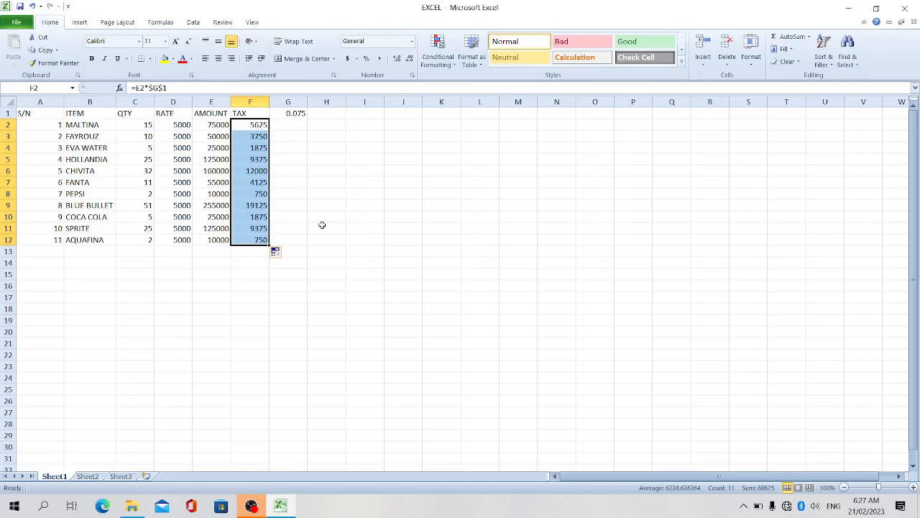
pyautogui.click(367, 231)
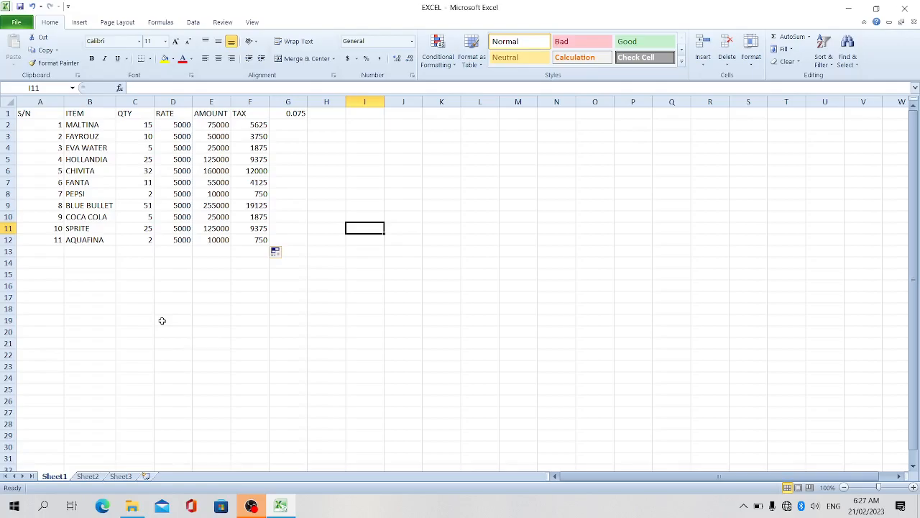
# Step: Enter a formula in B17 that refers to the first item with only the column locked, =$B2
pyautogui.click(88, 297)
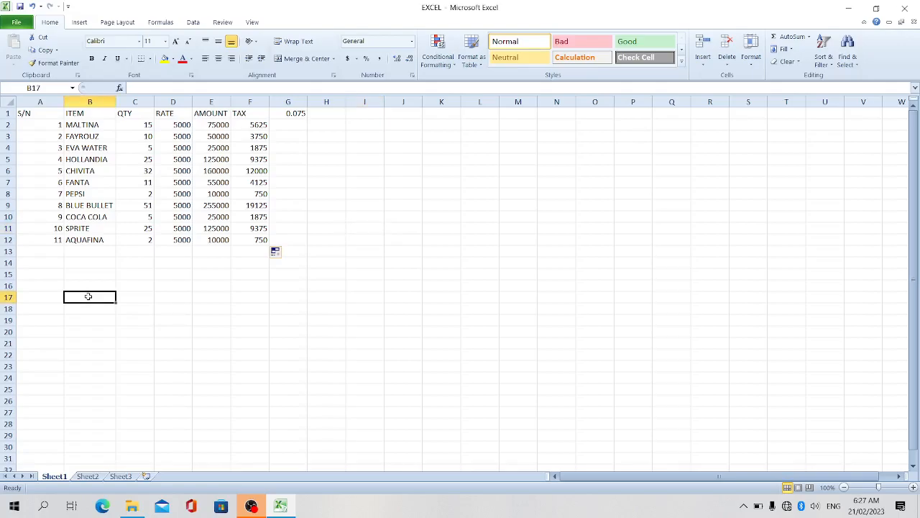
pyautogui.write('=')
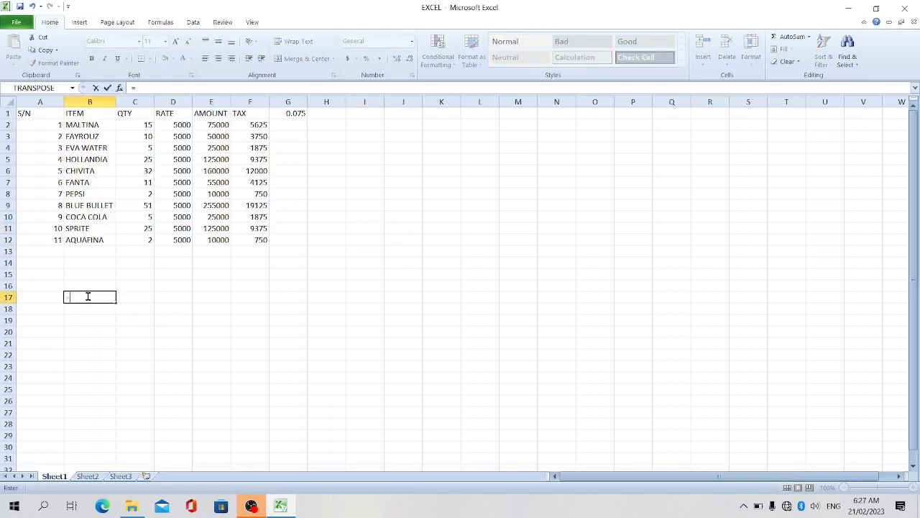
pyautogui.click(104, 125)
pyautogui.press('F4')
pyautogui.press('F4')
pyautogui.press('F4')
pyautogui.press('Return')
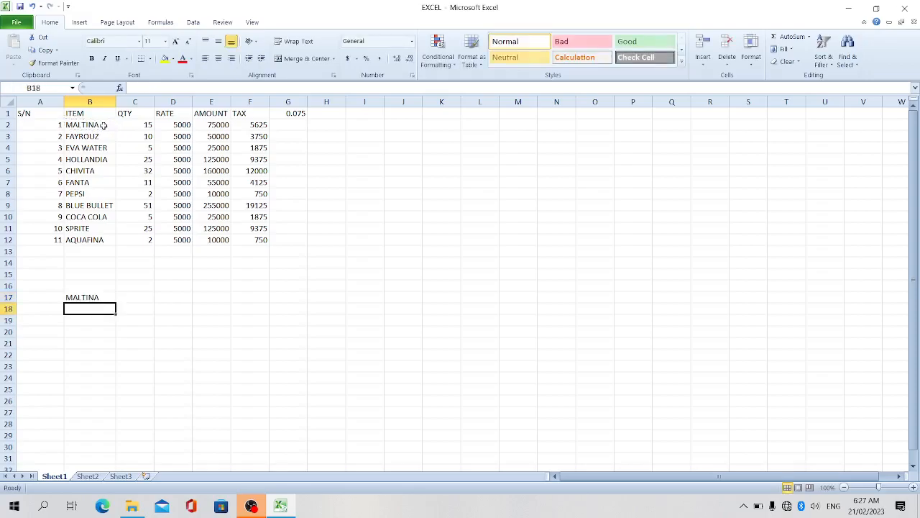
# Step: Fill the column-locked formula from B17 across to F17, and extend that row of formulas down through row 28
pyautogui.click(96, 296)
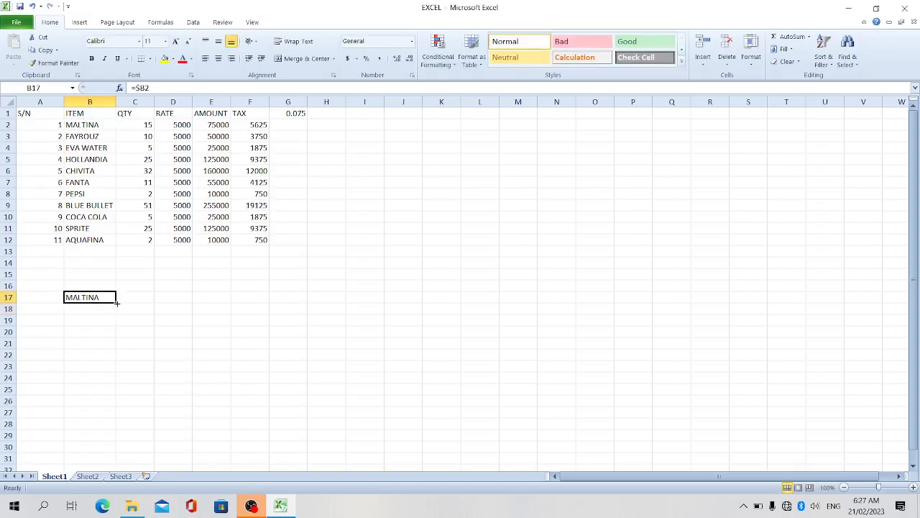
pyautogui.moveTo(115, 302); pyautogui.dragTo(256, 307)
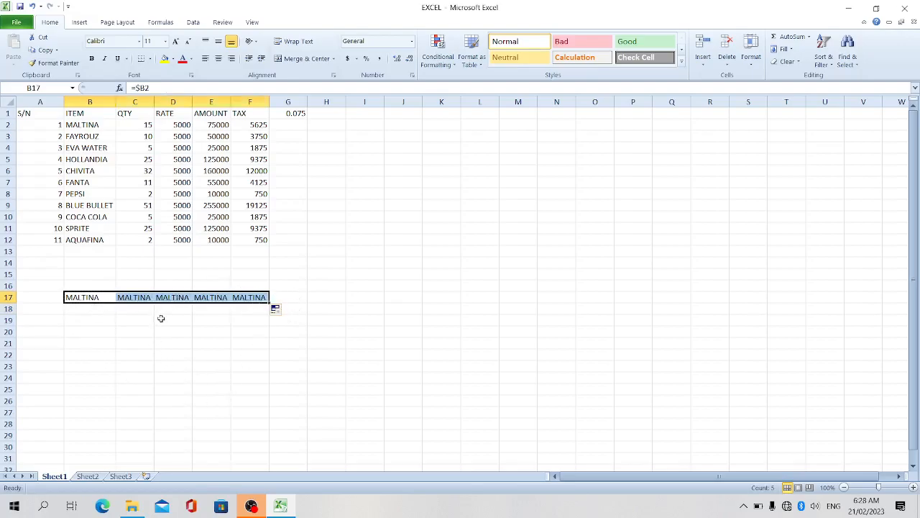
pyautogui.click(91, 101)
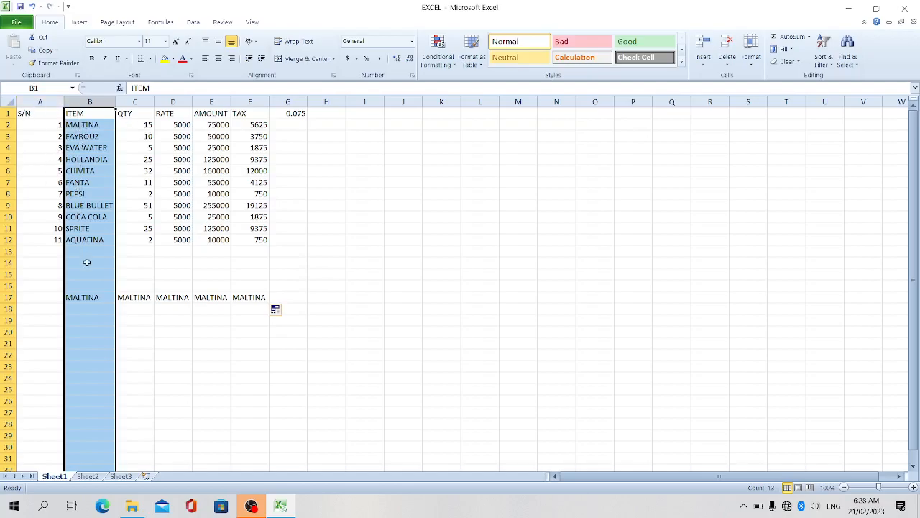
pyautogui.click(96, 297)
pyautogui.moveTo(96, 298); pyautogui.dragTo(248, 298)
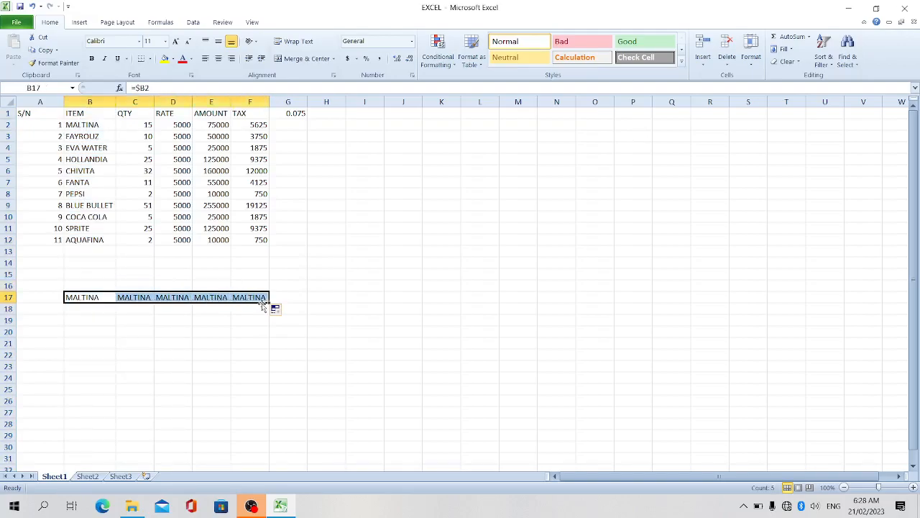
pyautogui.moveTo(271, 302); pyautogui.dragTo(259, 428)
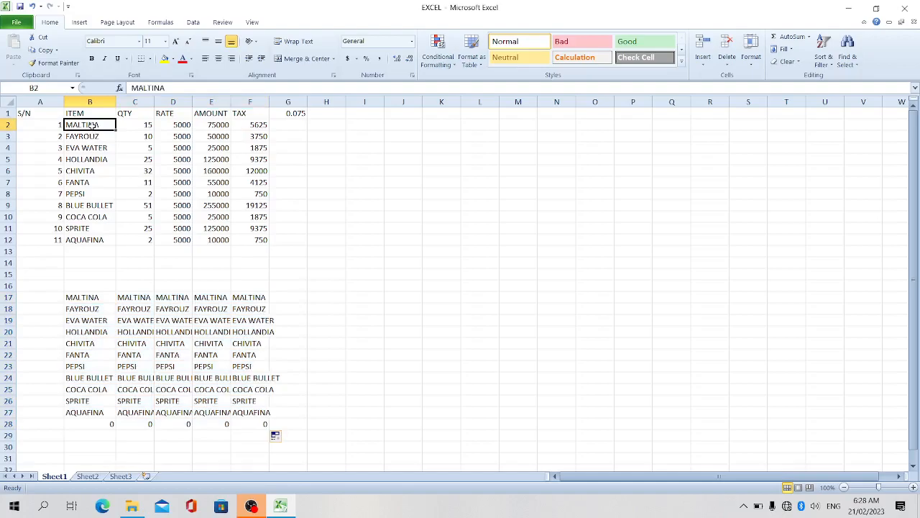
pyautogui.press('Down')
pyautogui.press('Down')
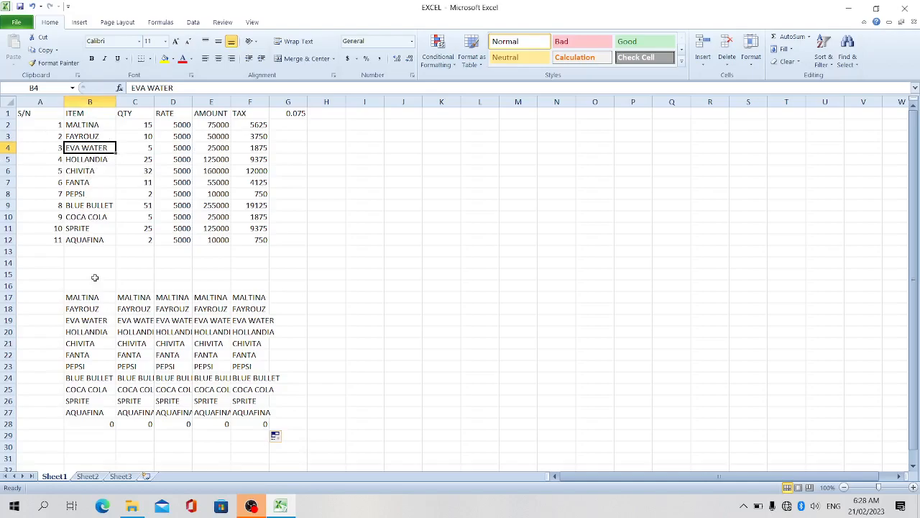
pyautogui.click(89, 300)
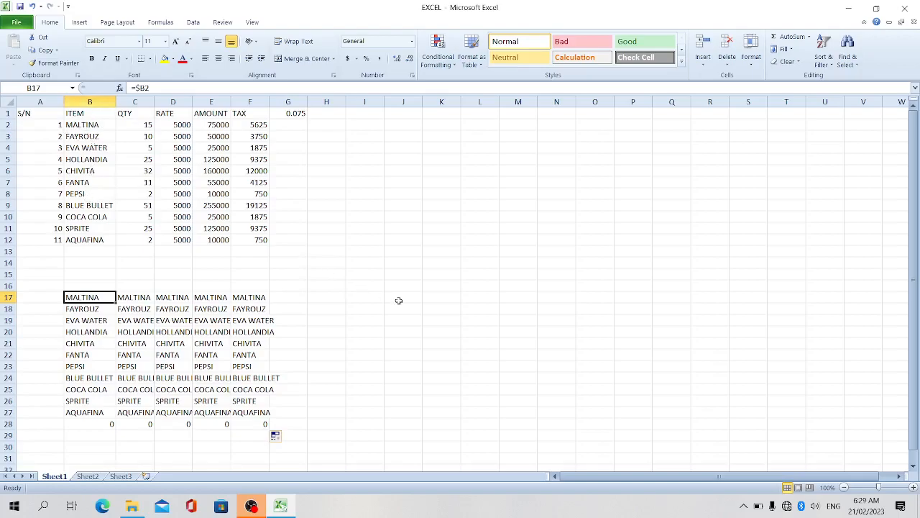
# Step: Enter a formula in I17 that refers to the first item with only the row locked, =B$2
pyautogui.click(372, 299)
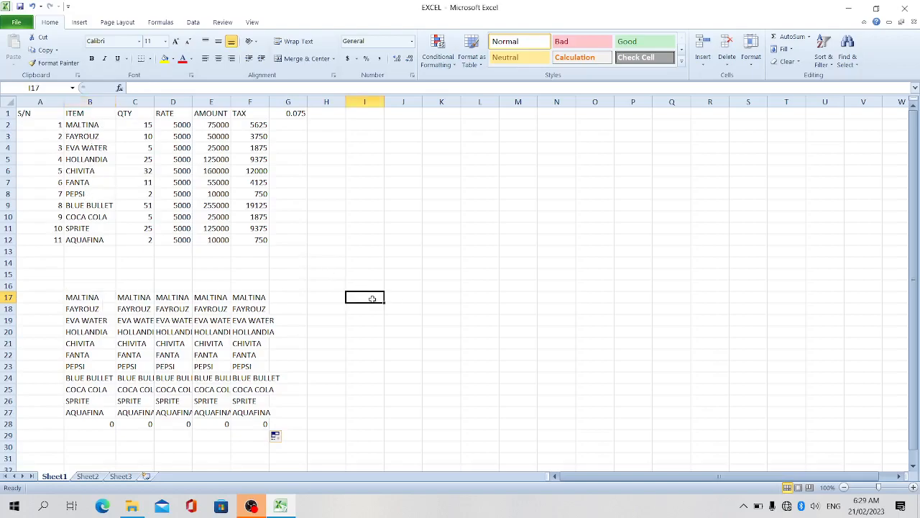
pyautogui.write('=')
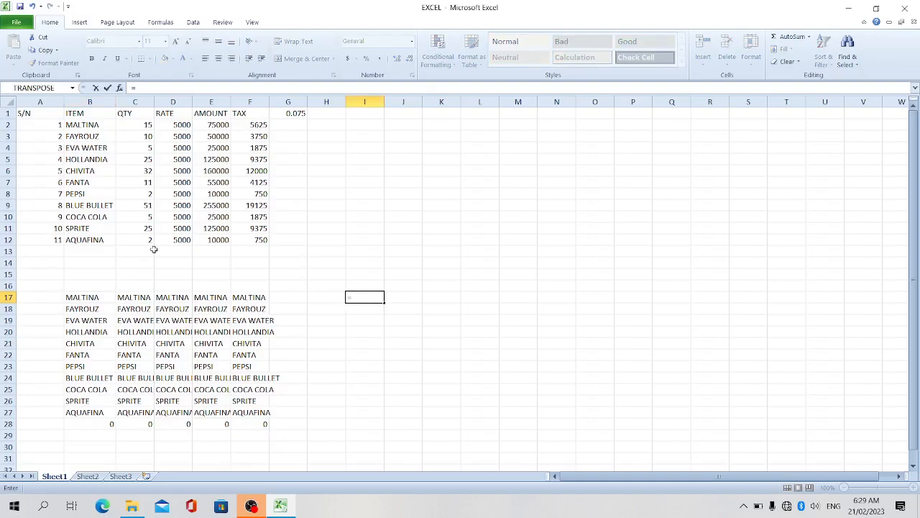
pyautogui.click(102, 124)
pyautogui.press('F4')
pyautogui.press('F4')
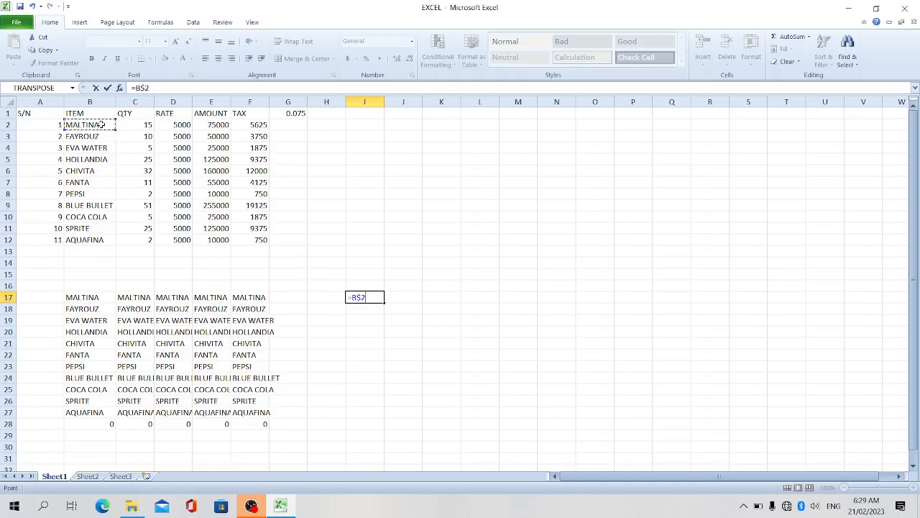
pyautogui.press('Return')
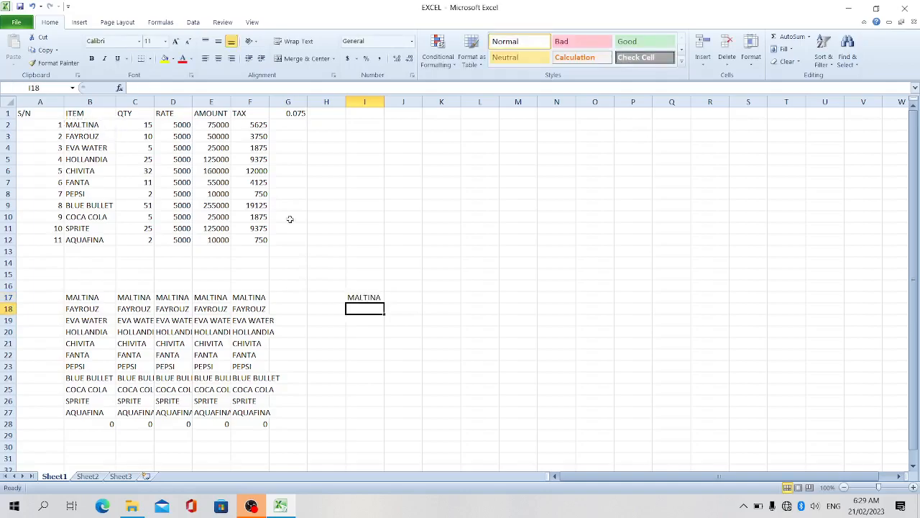
# Step: Fill the row-locked formula from I17 across to N17, and extend that row of formulas down through row 27
pyautogui.click(360, 298)
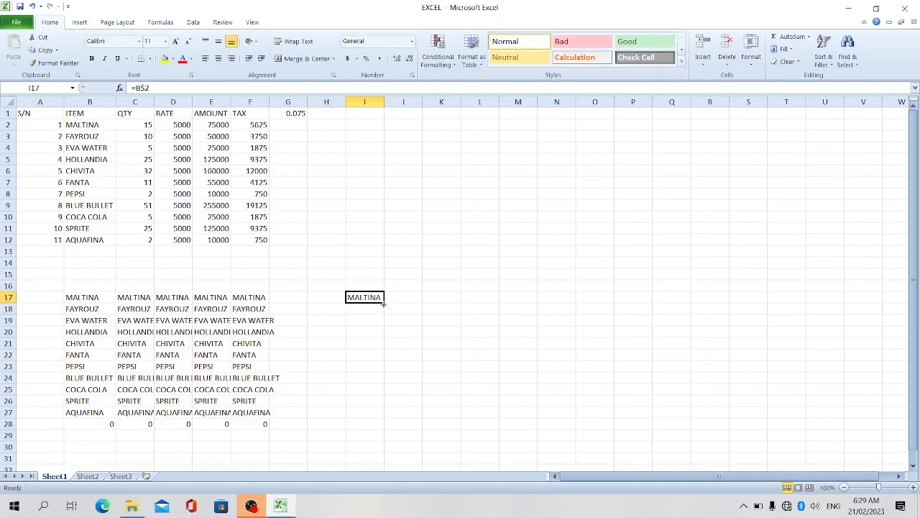
pyautogui.moveTo(385, 301); pyautogui.dragTo(564, 327)
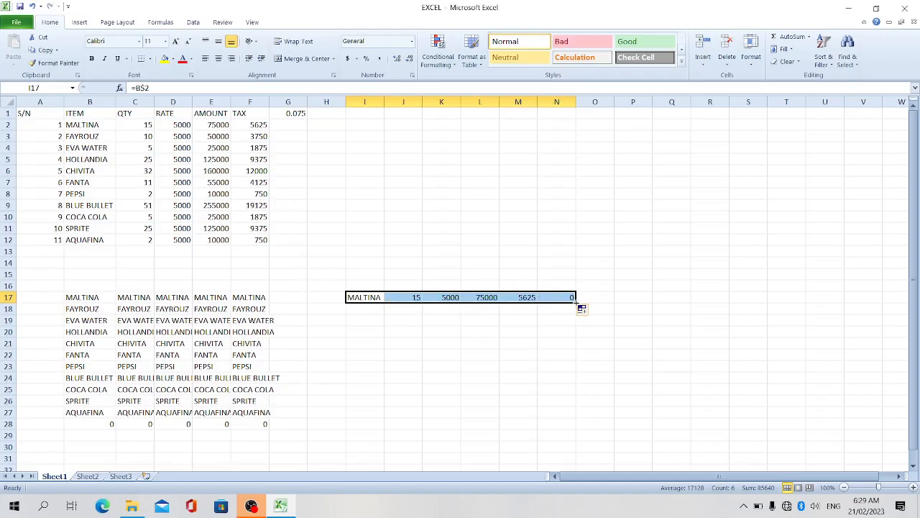
pyautogui.moveTo(575, 301); pyautogui.dragTo(575, 415)
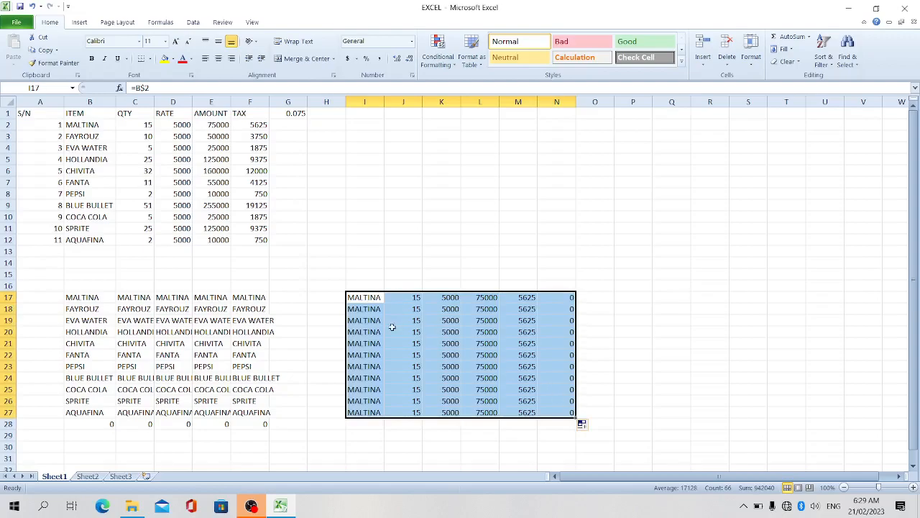